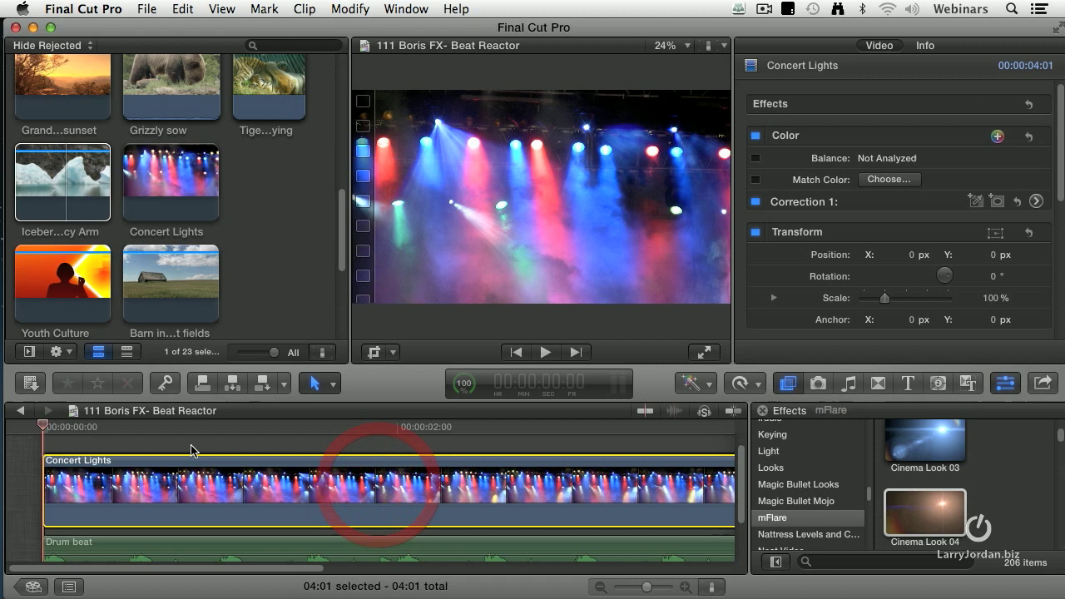
Skim and briefly play the Concert Lights clip to preview it
mouse_move(54, 430)
mouse_down()
mouse_move(408, 430)
mouse_move(43, 430)
mouse_up()
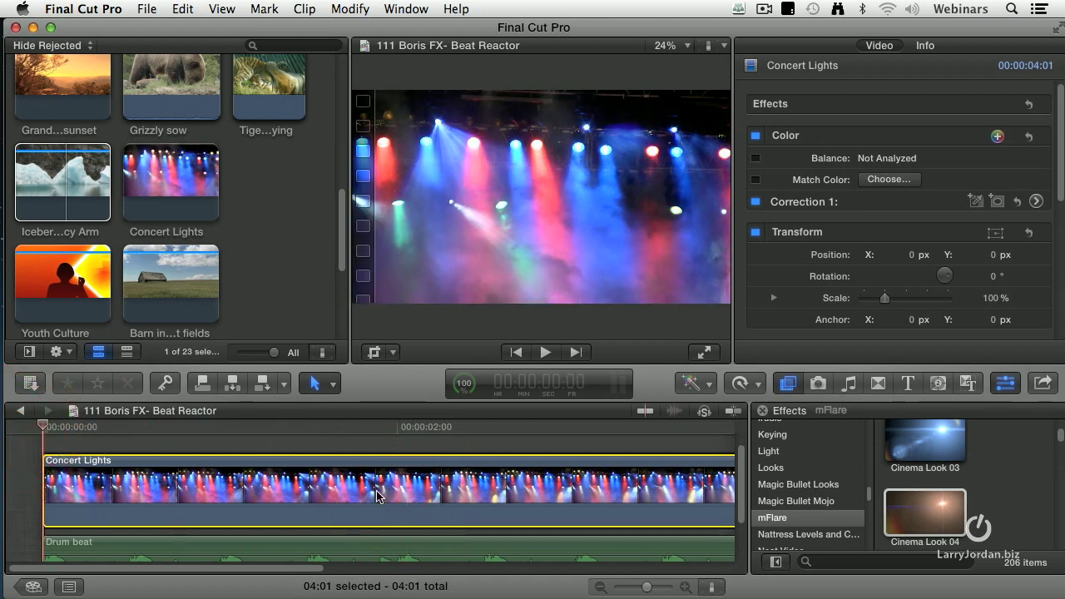
key(space)
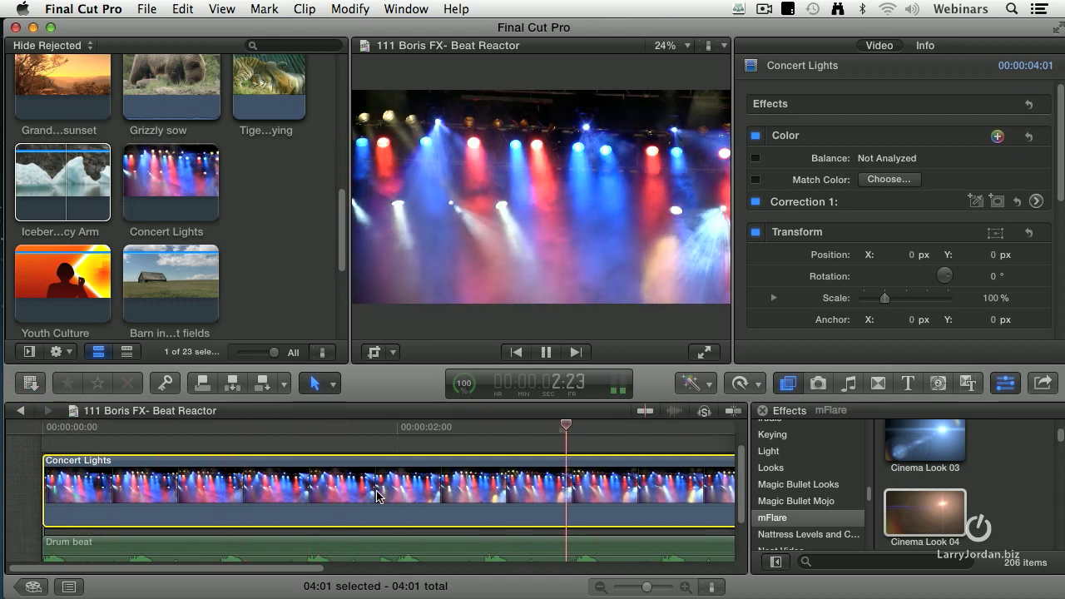
key(space)
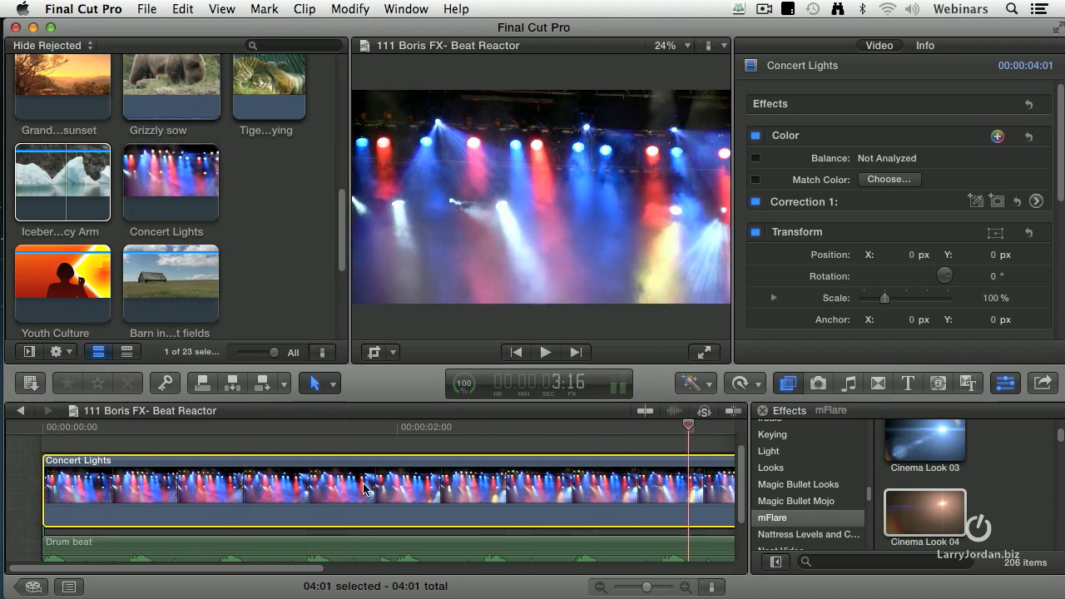
Zoom the timeline to fit the Concert Lights clip and Drum beat audio
key(shift+z)
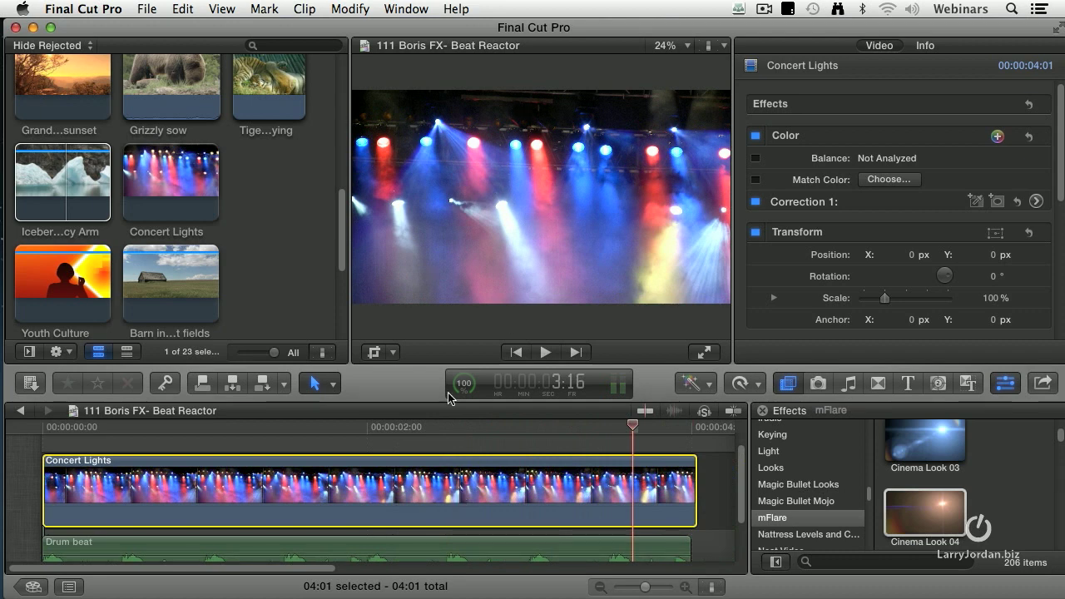
scroll(709, 472, down, 1)
scroll(710, 474, down, 1)
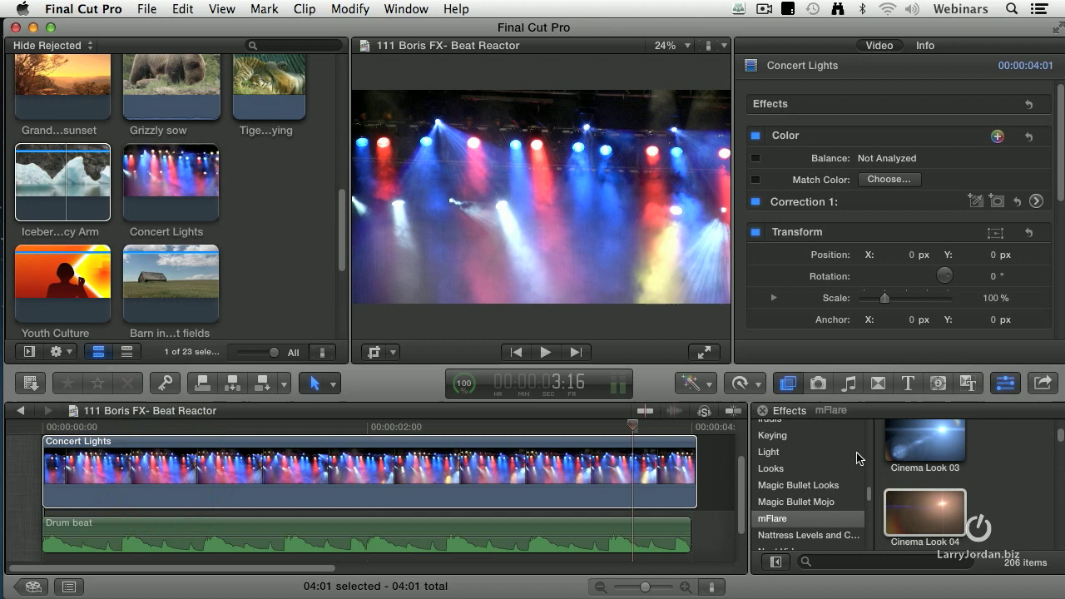
From the BCC Lights effects category, drag BCC Lens Flash BR onto the Concert Lights clip
scroll(857, 460, up, 6)
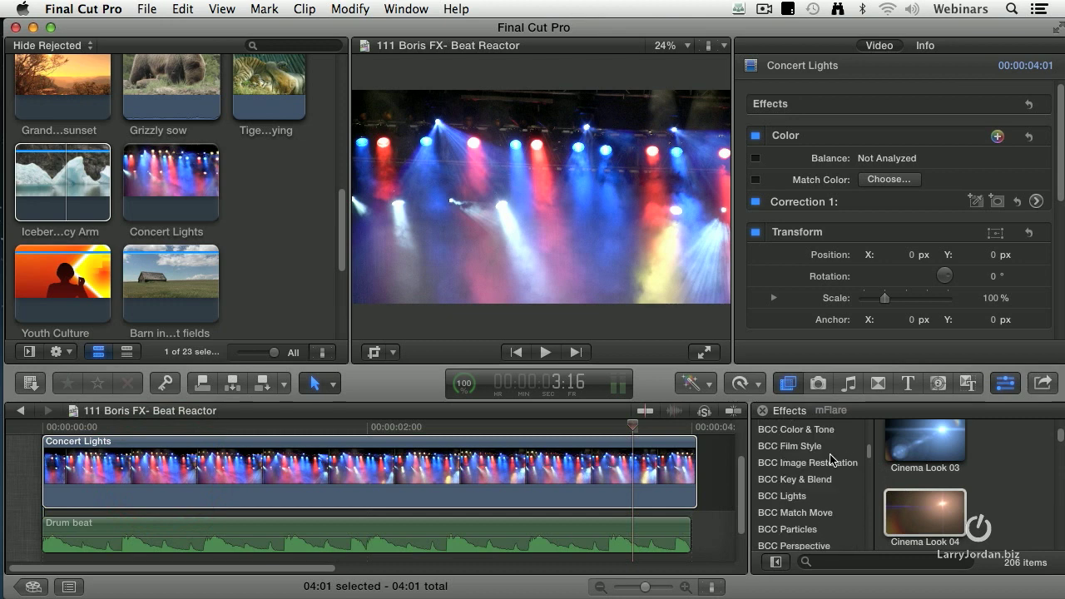
scroll(831, 453, up, 1)
click(782, 506)
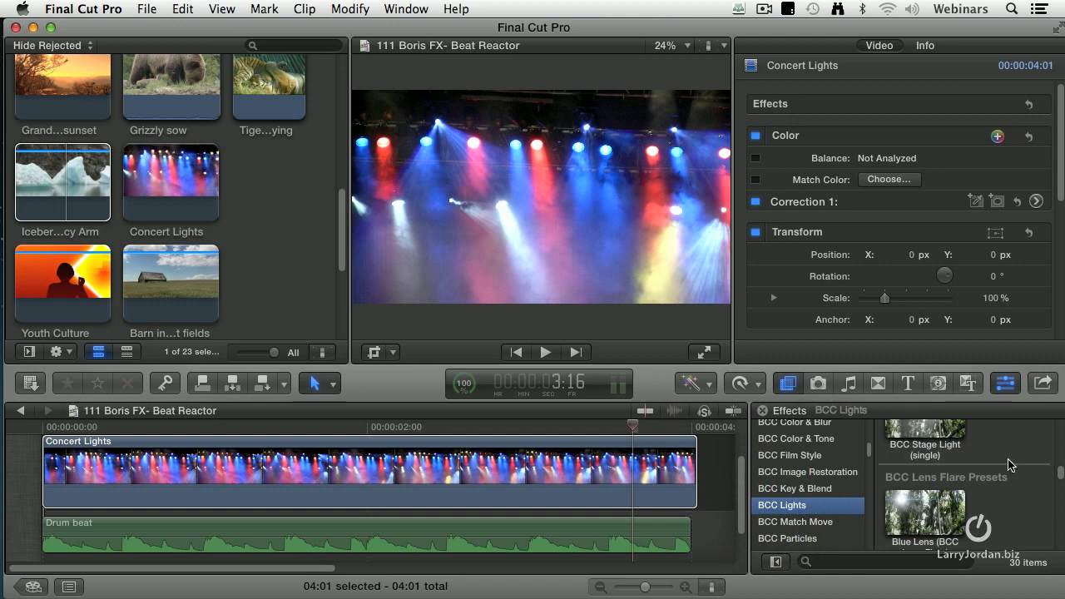
scroll(1003, 483, down, 5)
scroll(1009, 465, down, 3)
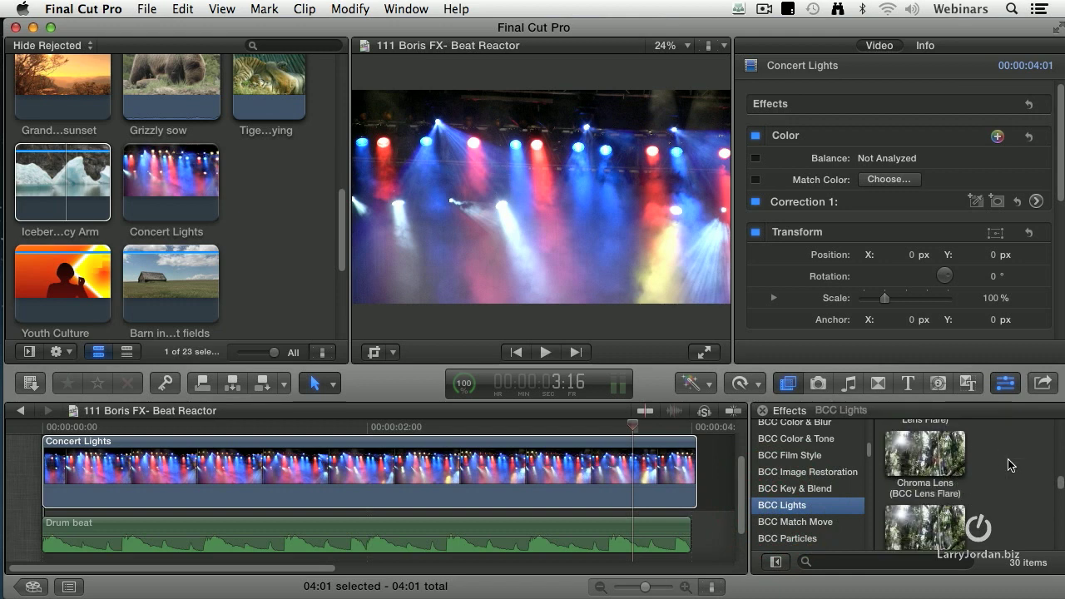
scroll(1010, 465, down, 3)
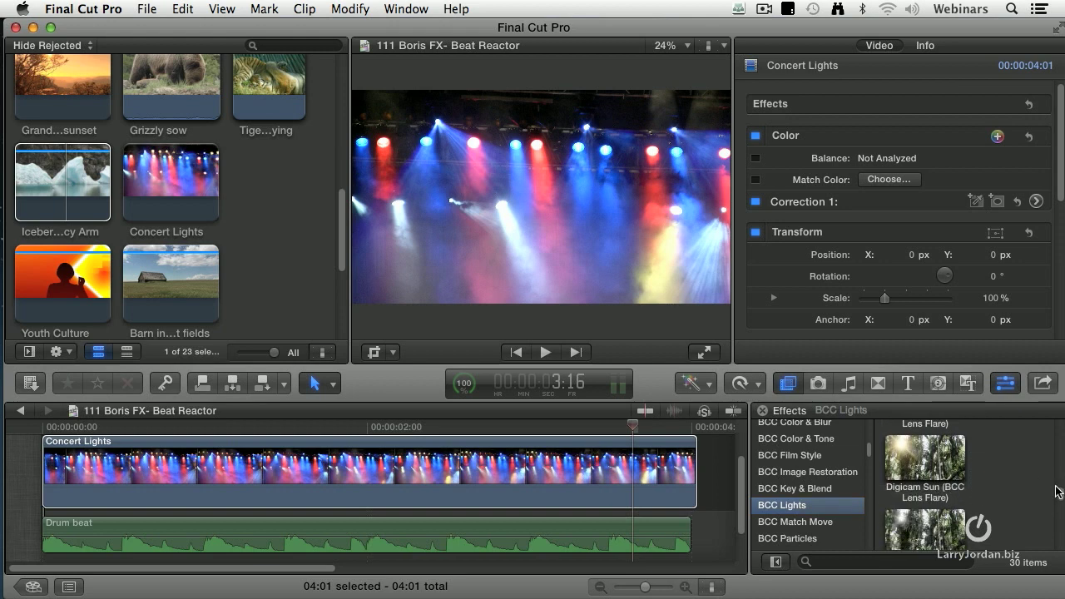
scroll(1007, 475, up, 10)
scroll(1004, 481, down, 4)
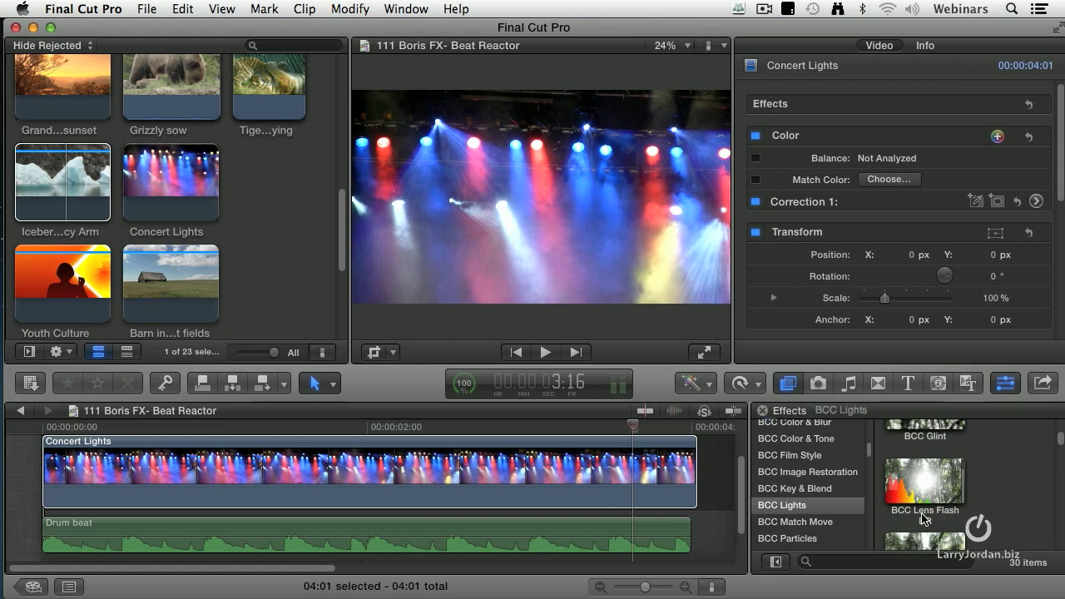
drag(937, 490, 499, 470)
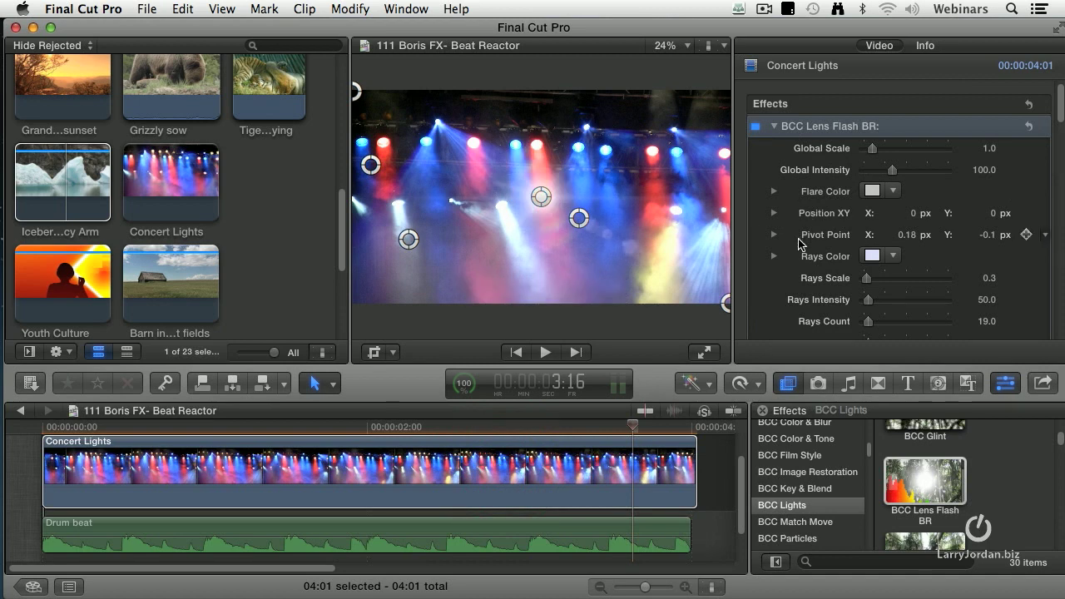
Scroll the BCC Lens Flash BR parameters in the Inspector down to the Beat Reactor settings
scroll(766, 298, down, 2)
scroll(765, 297, down, 10)
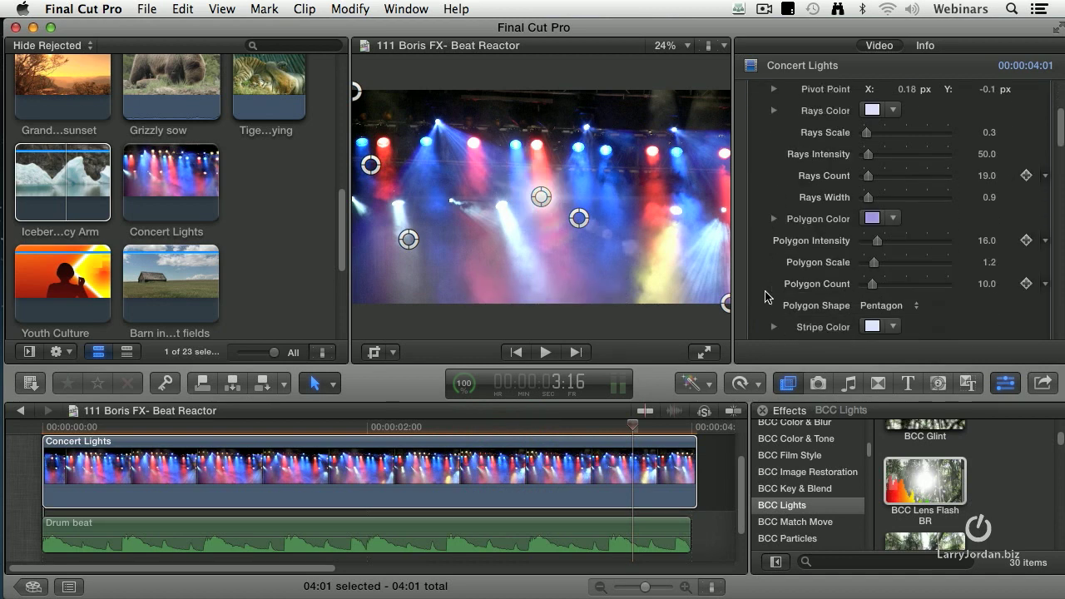
scroll(765, 297, down, 9)
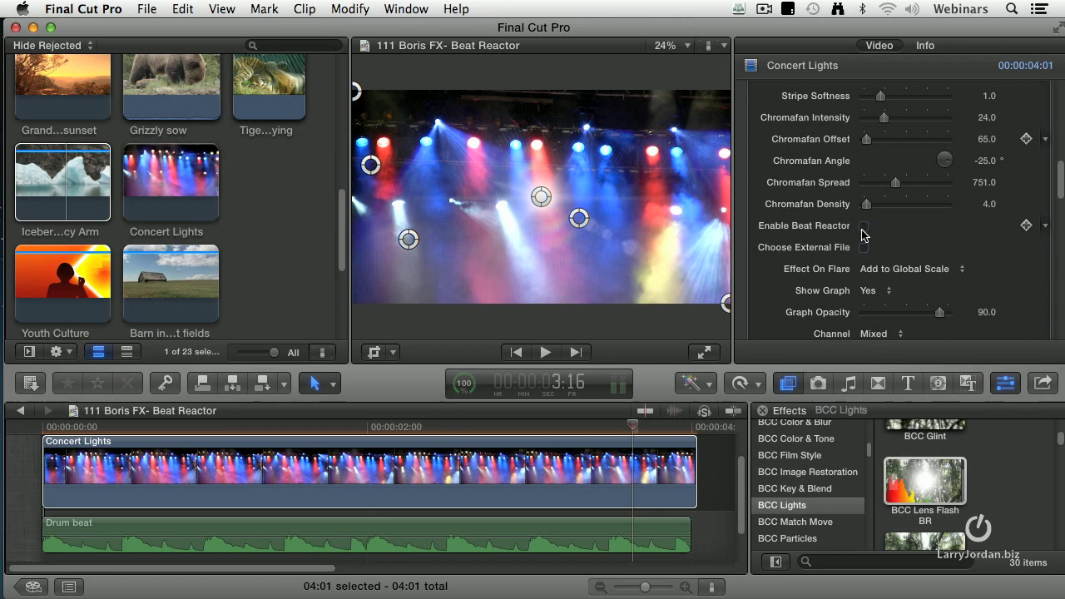
Enable Beat Reactor and link it to the external Drum beat.aif audio file
click(864, 228)
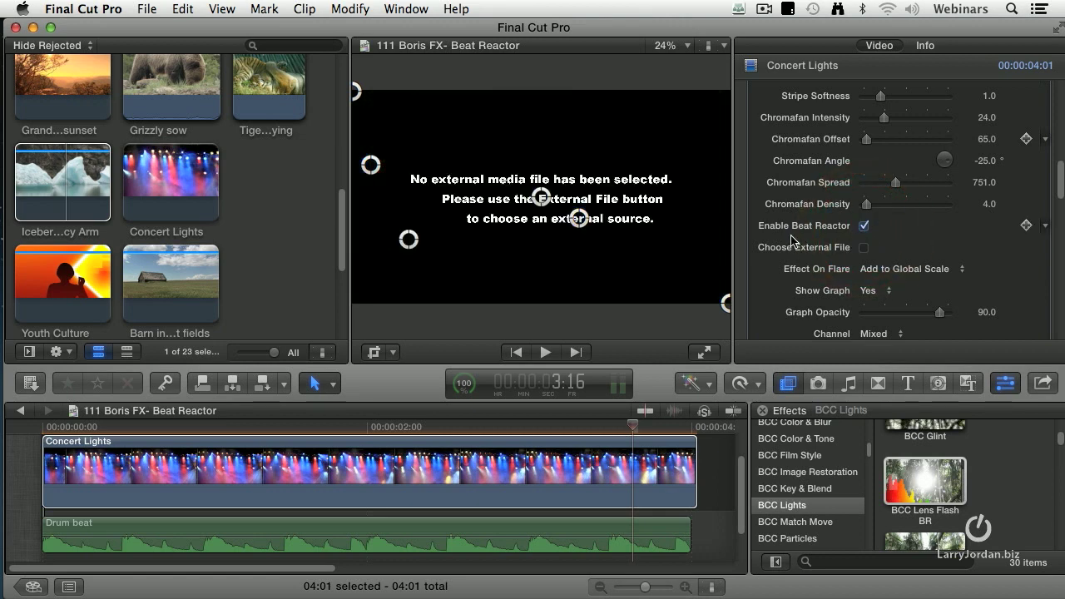
click(864, 248)
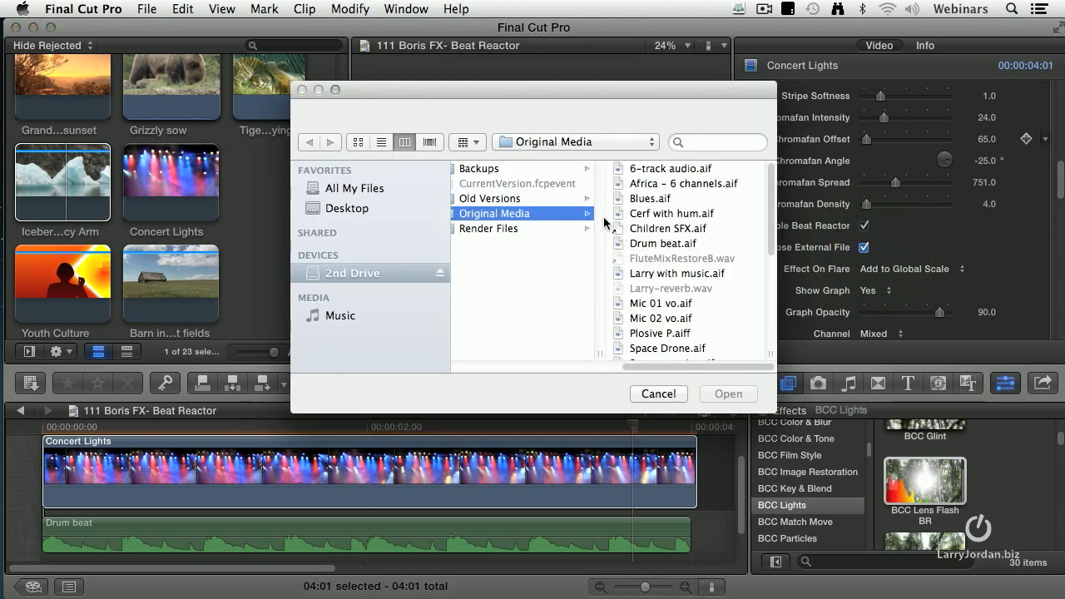
click(666, 244)
click(726, 394)
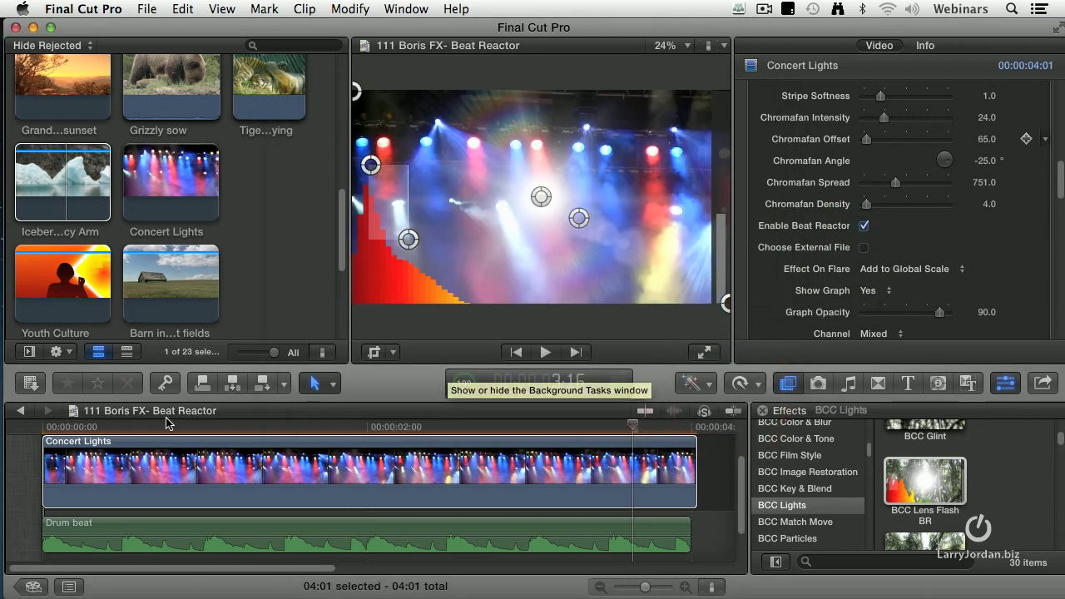
Scrub the playhead through the Concert Lights clip, then return to the timeline start
click(138, 433)
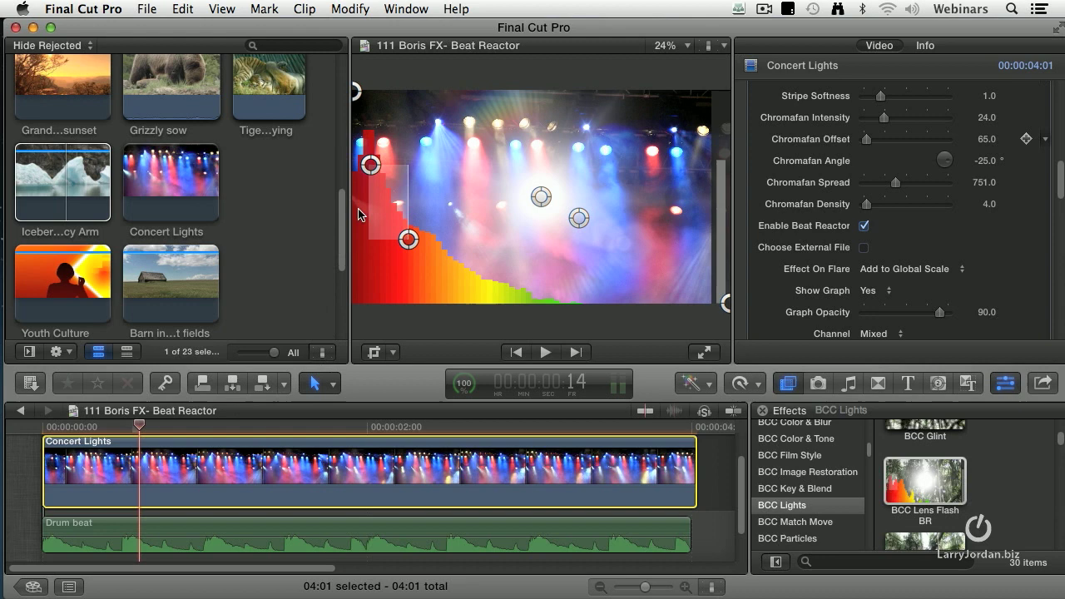
click(323, 429)
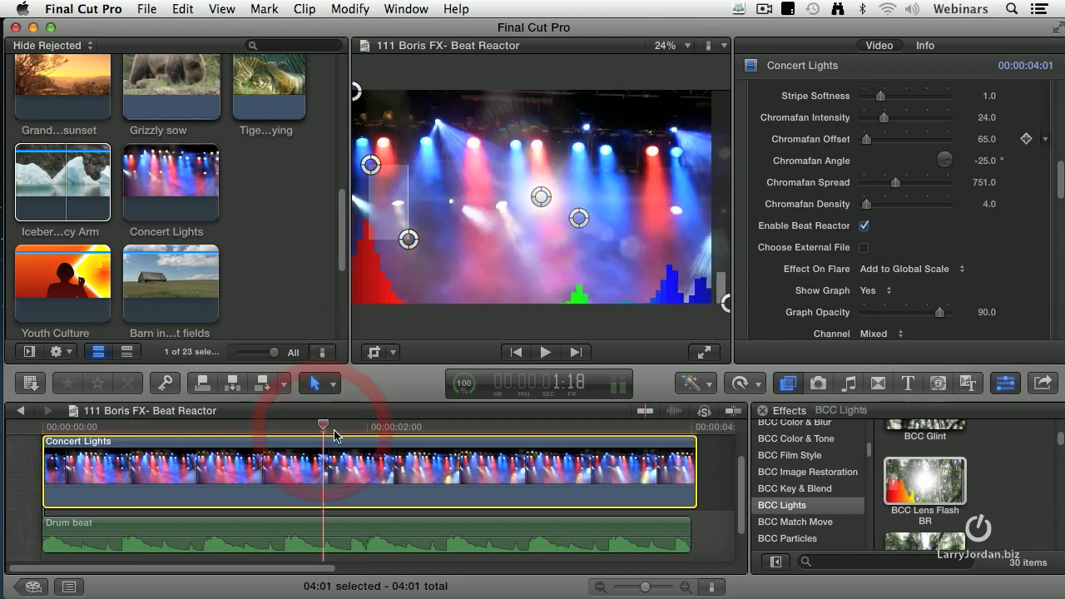
drag(503, 430, 532, 430)
drag(98, 430, 25, 430)
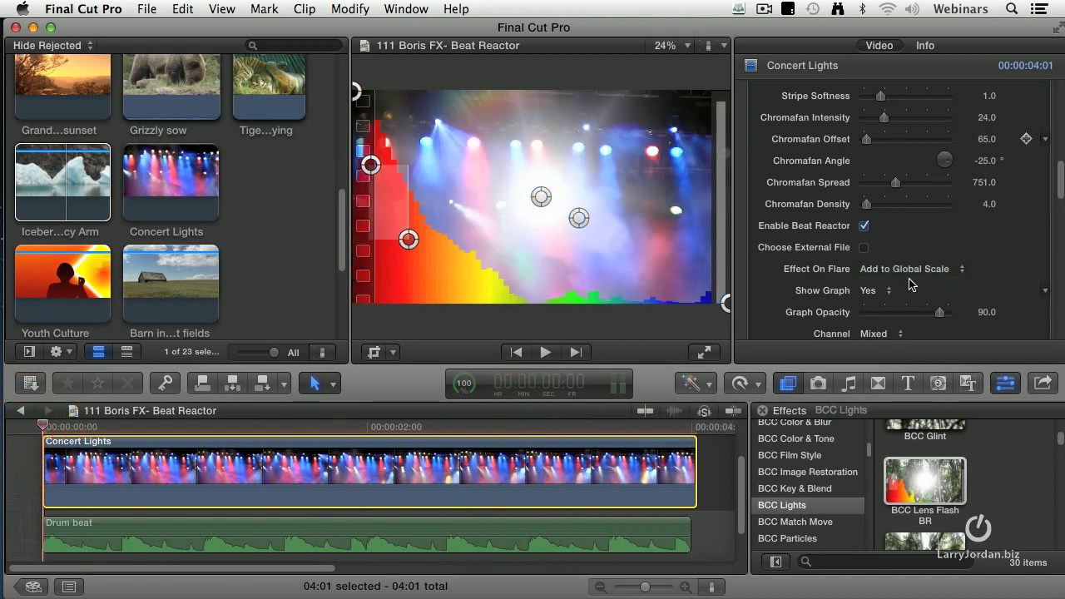
Set Show Graph to Over Black so the beat graph displays on black
click(876, 292)
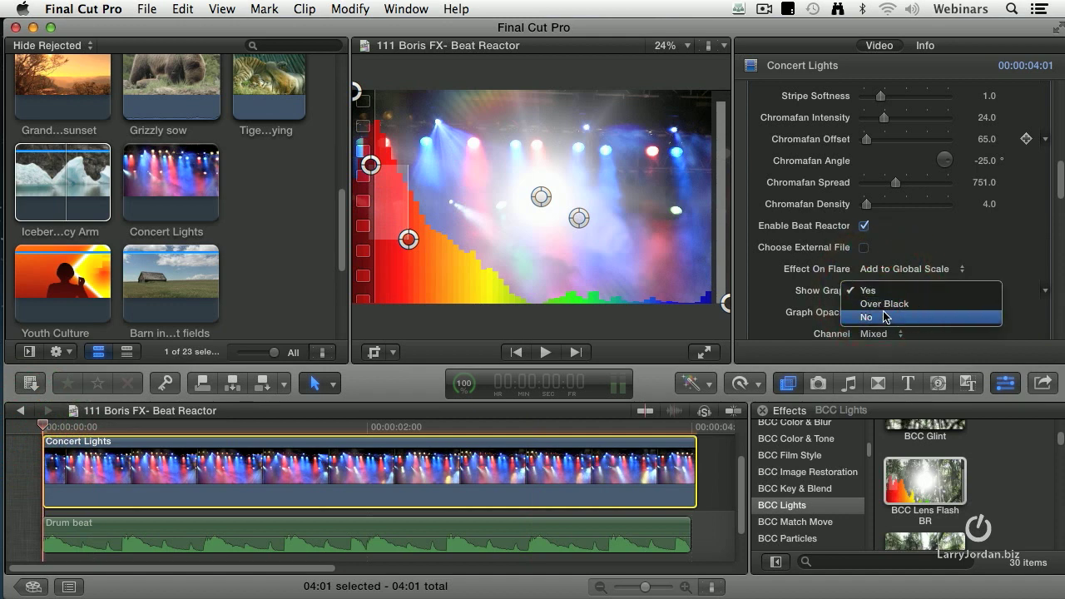
click(883, 304)
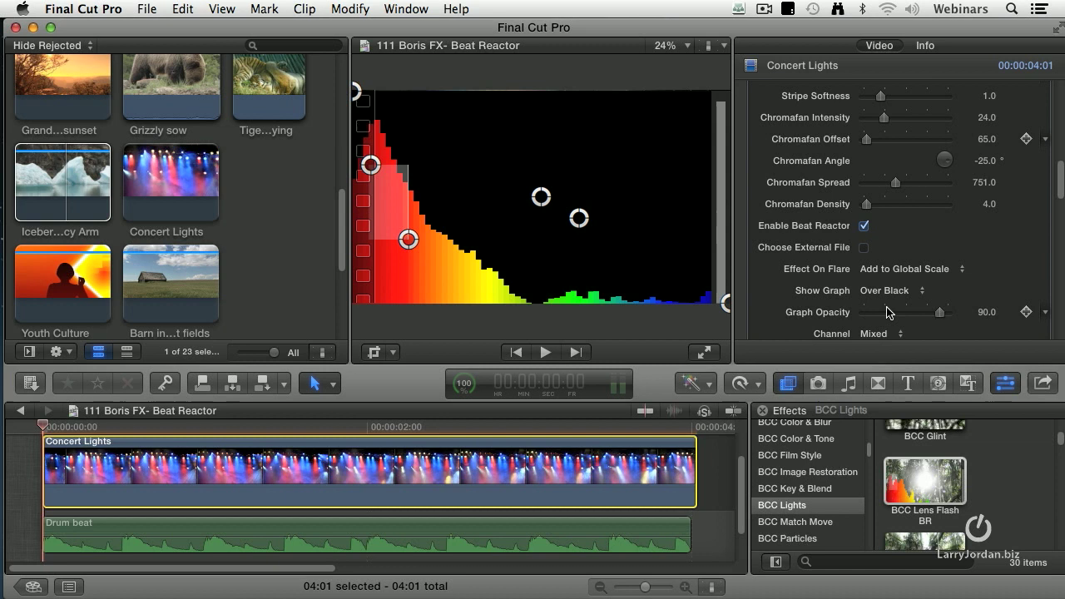
click(889, 291)
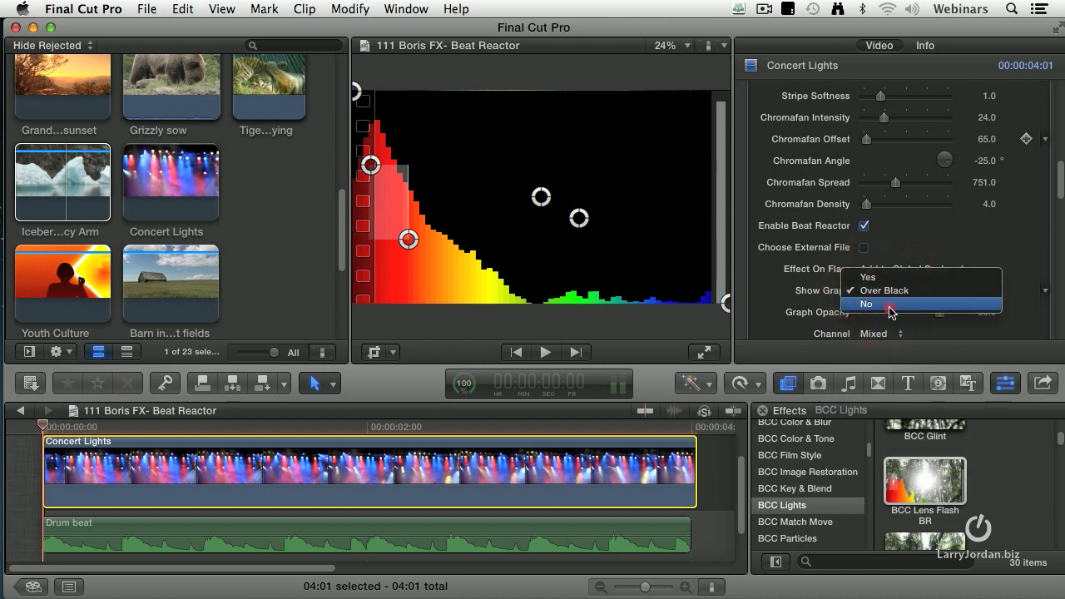
Set Show Graph to No, render the Concert Lights clip via Modify > Render Selection, and play it
click(889, 304)
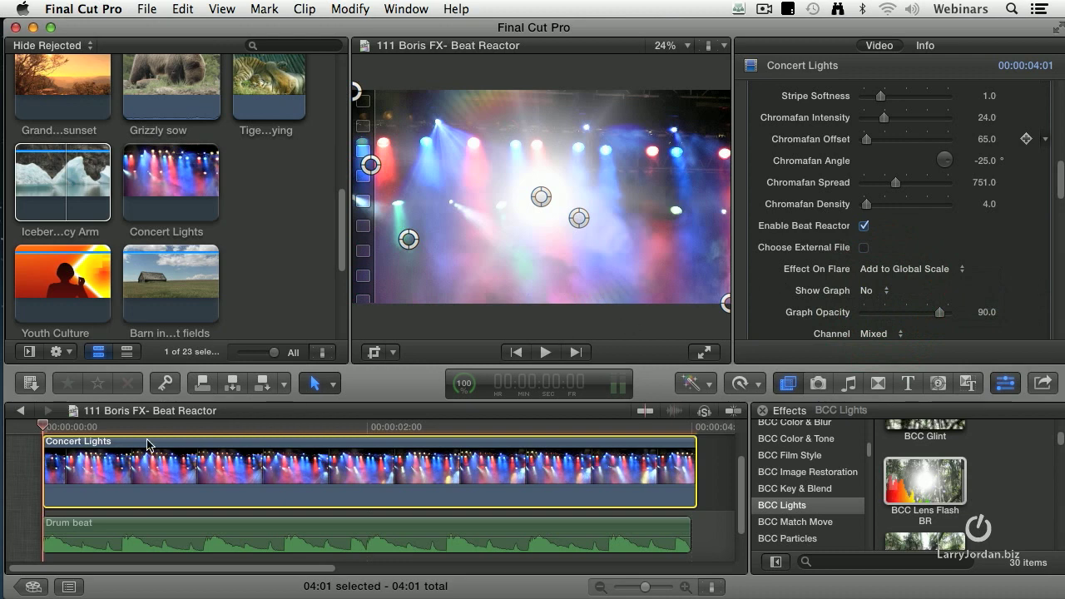
click(97, 454)
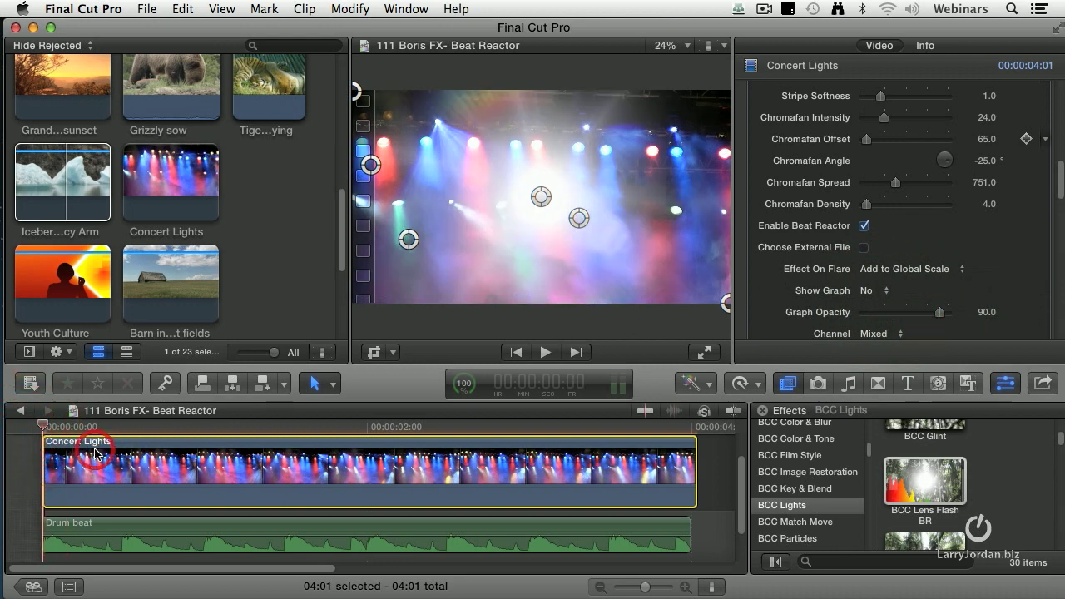
click(350, 9)
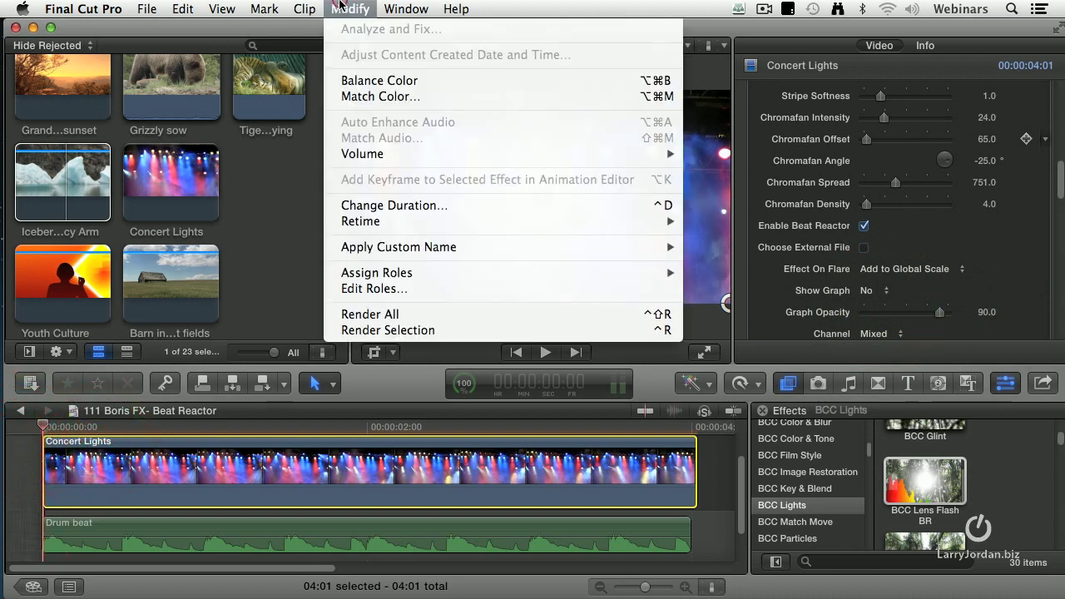
click(404, 330)
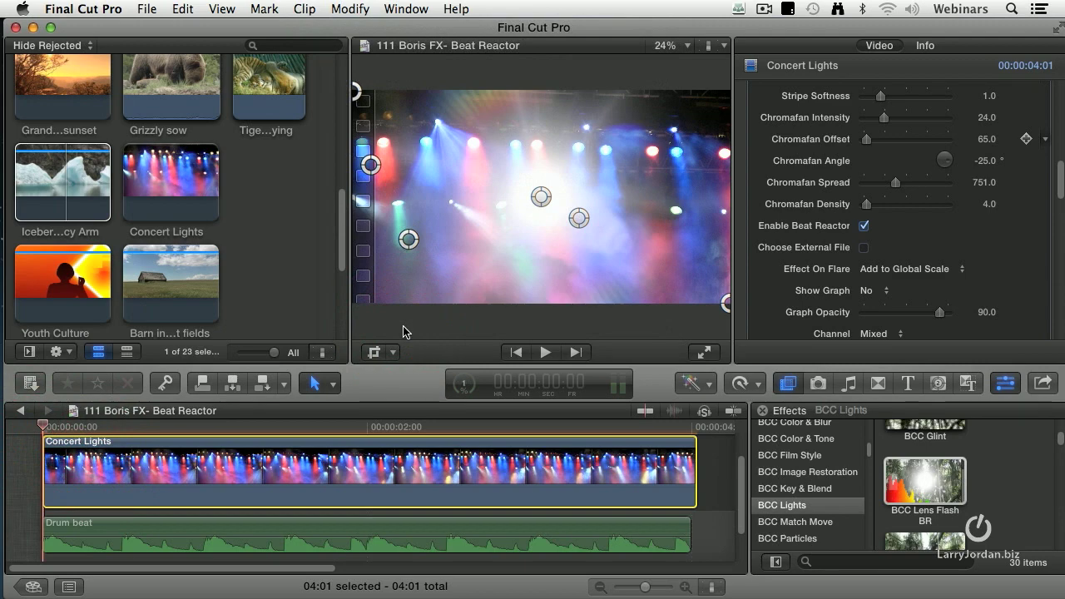
scroll(379, 449, up, 2)
key(space)
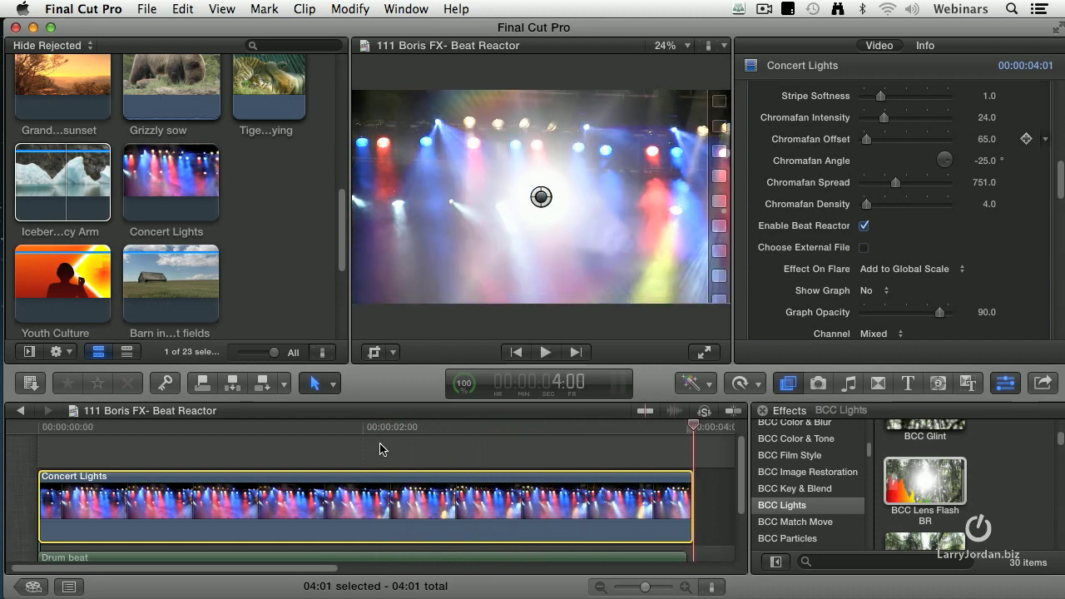
Drag the second Lens Flash point from the centre up onto the overhead stage lights
drag(539, 200, 512, 150)
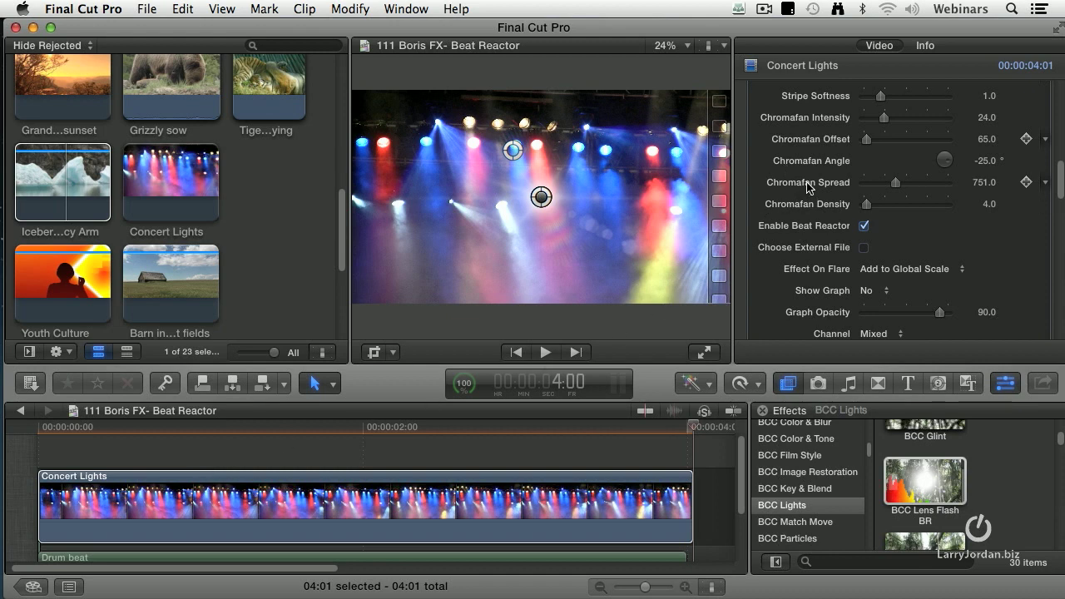
scroll(807, 186, up, 2)
scroll(807, 187, up, 10)
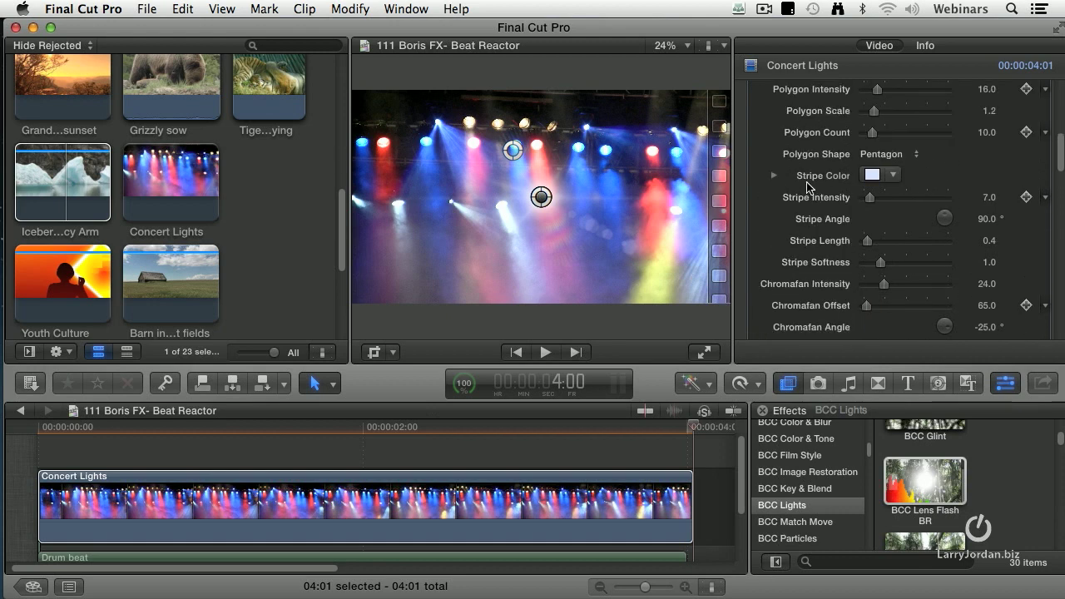
scroll(807, 186, up, 10)
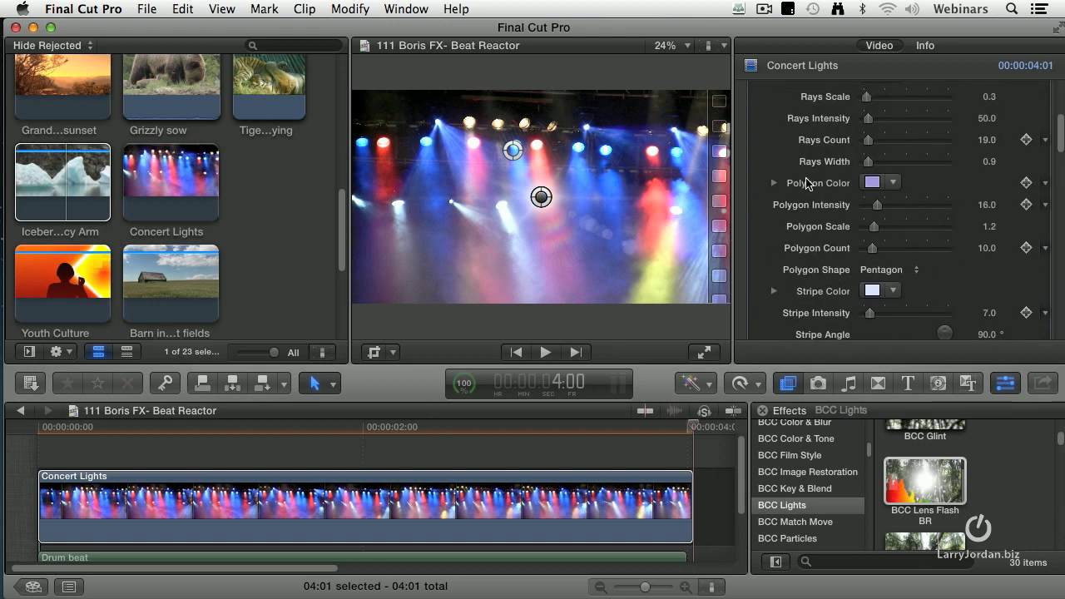
scroll(807, 183, down, 8)
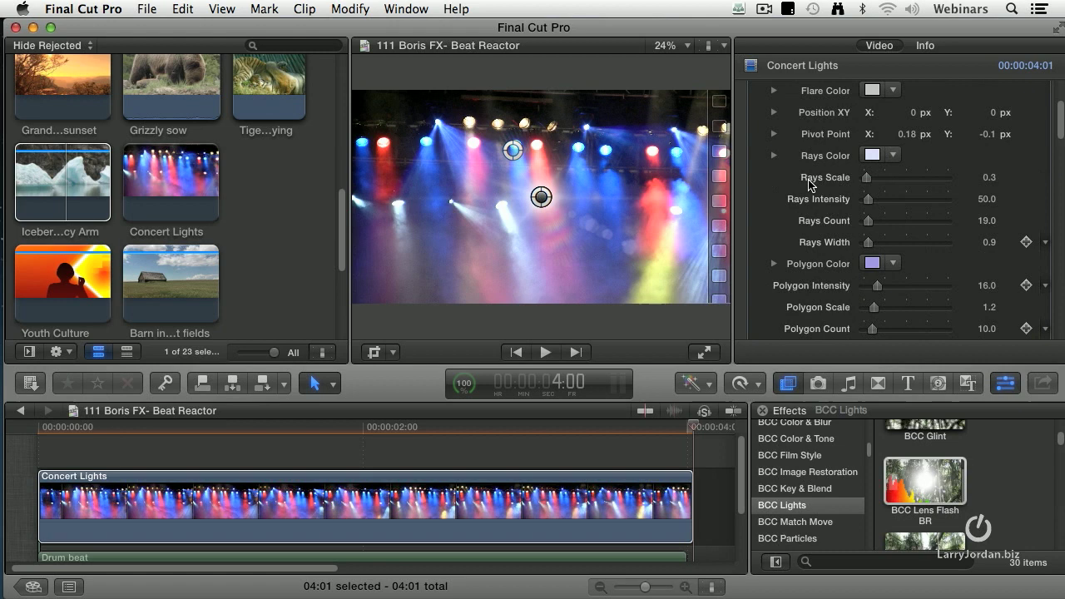
scroll(803, 183, down, 3)
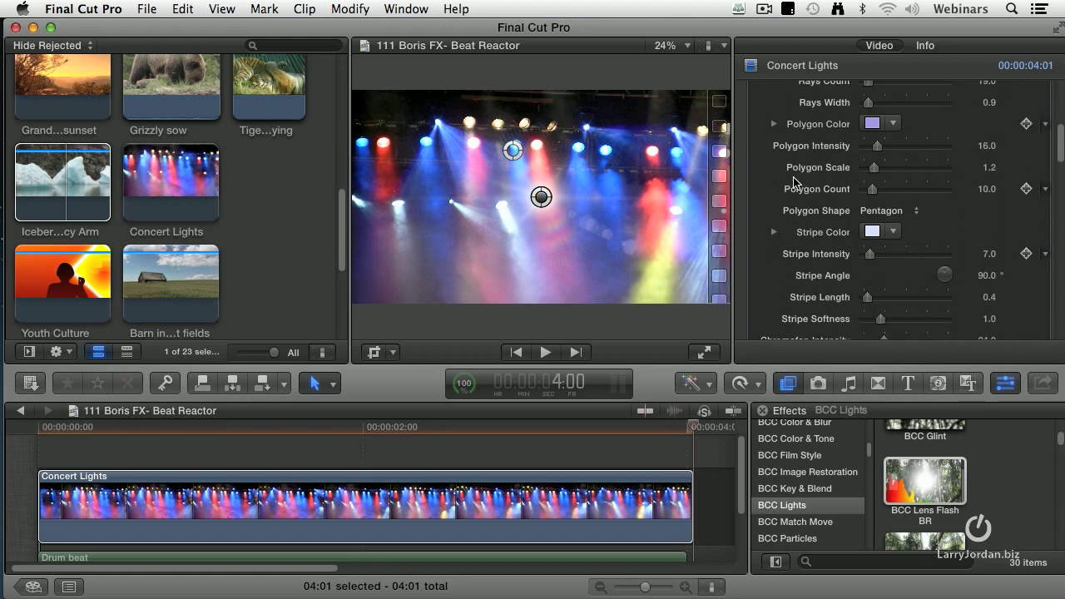
scroll(795, 181, down, 18)
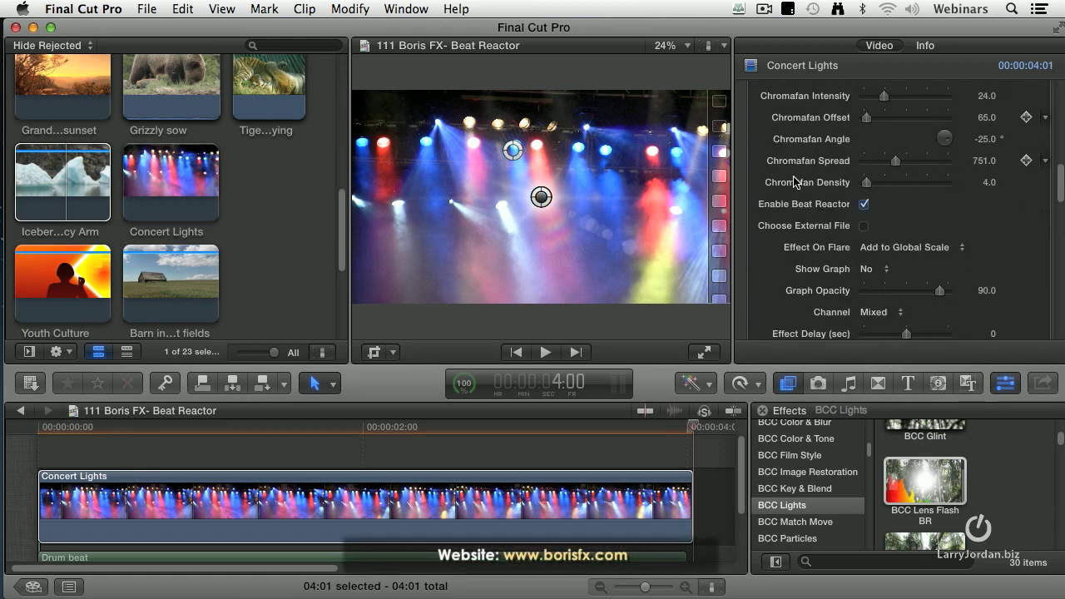
scroll(795, 181, down, 1)
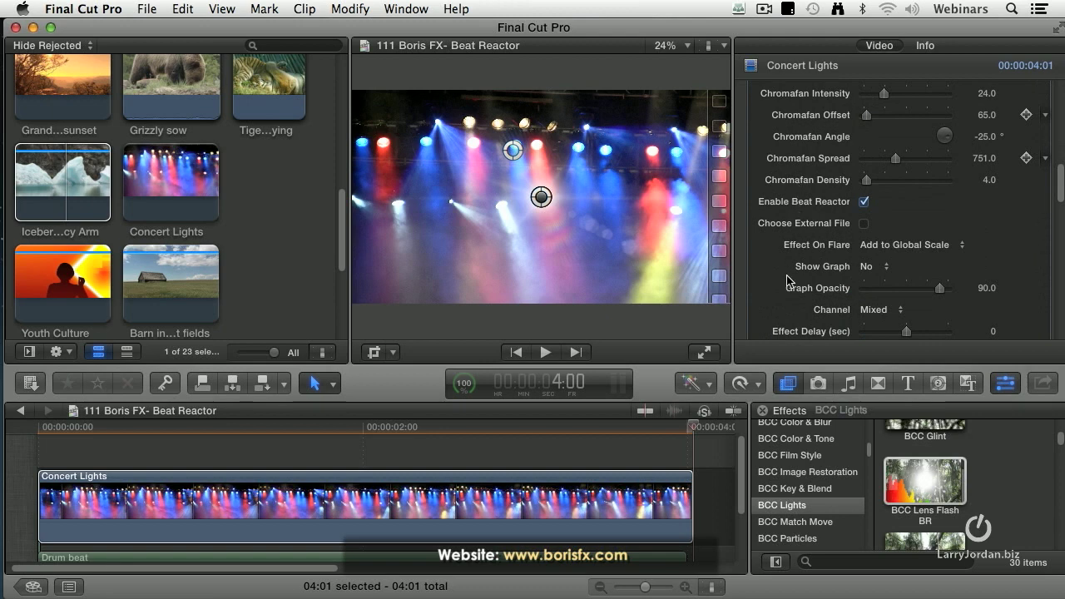